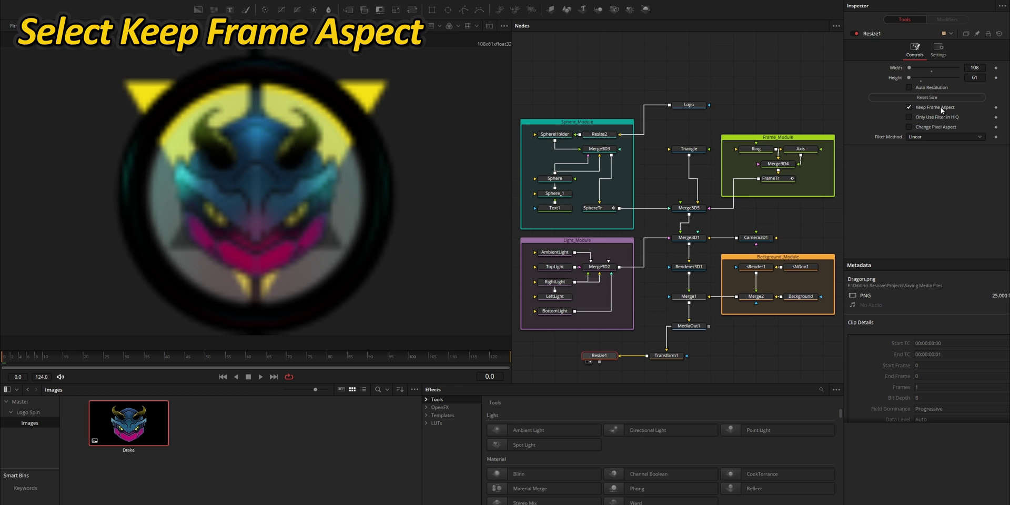
Step: Save the current viewer frame as an image, then list the Templates > Edit > Generators entries in the Effects Library
right_click(323, 198)
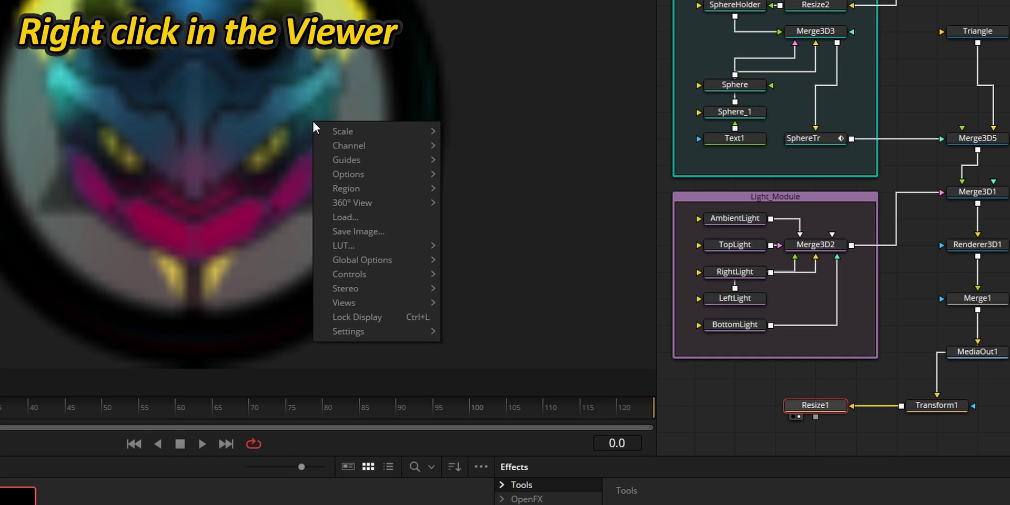
left_click(377, 232)
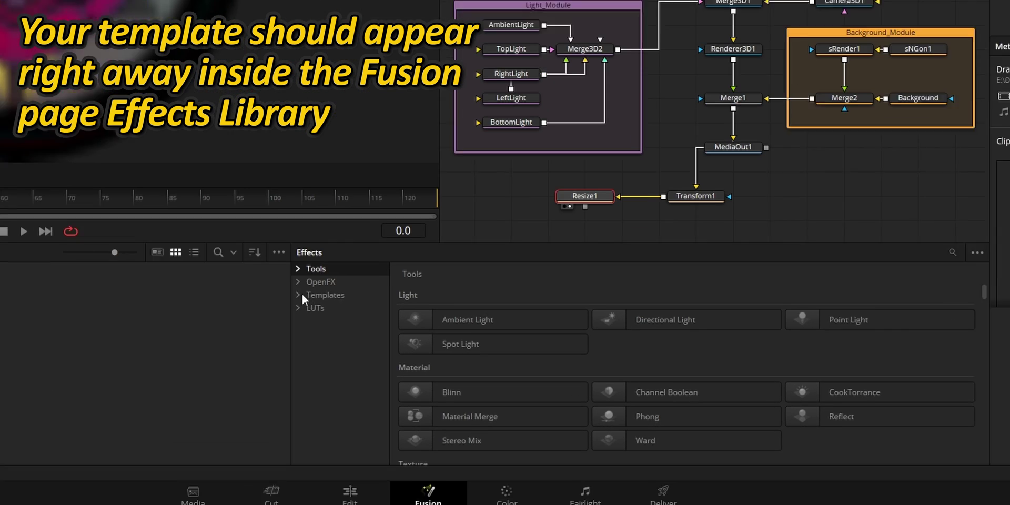
left_click(426, 412)
left_click(433, 419)
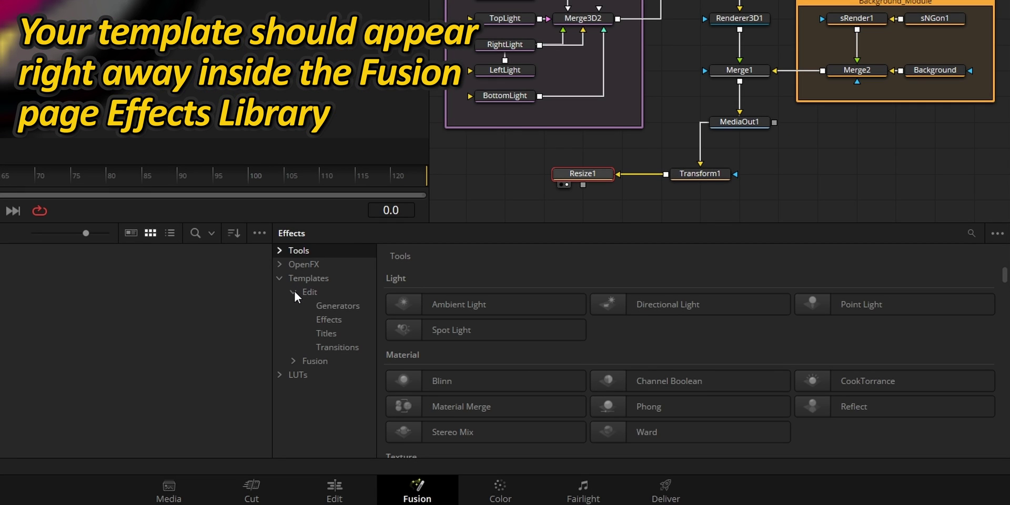
left_click(325, 303)
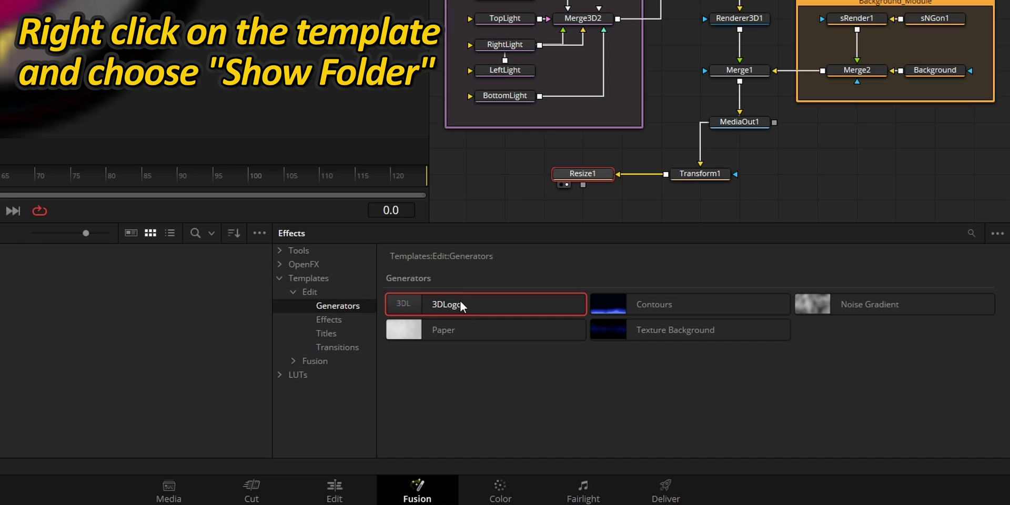
Step: Reveal the 3DLogo template's folder and paste Dragon.png and DragonThumb.png into it
right_click(463, 306)
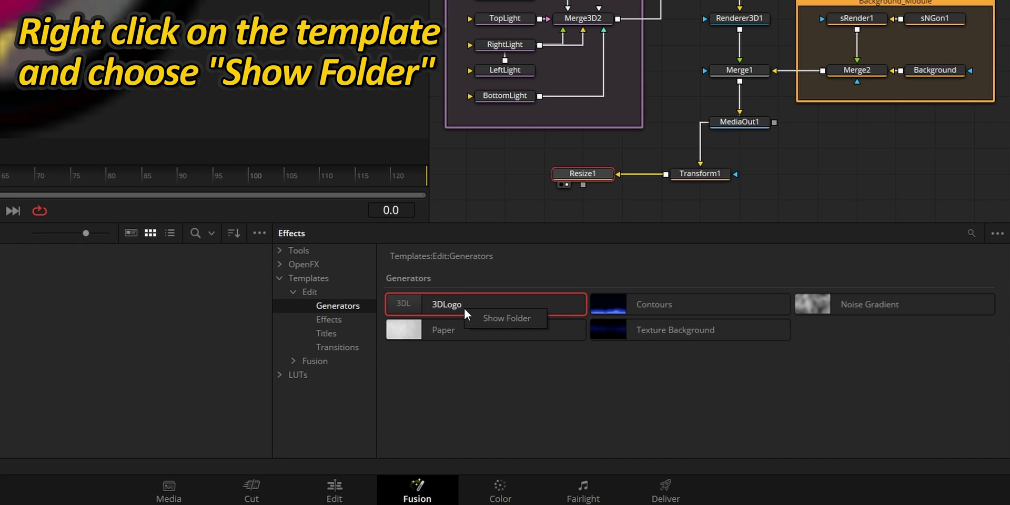
left_click(486, 317)
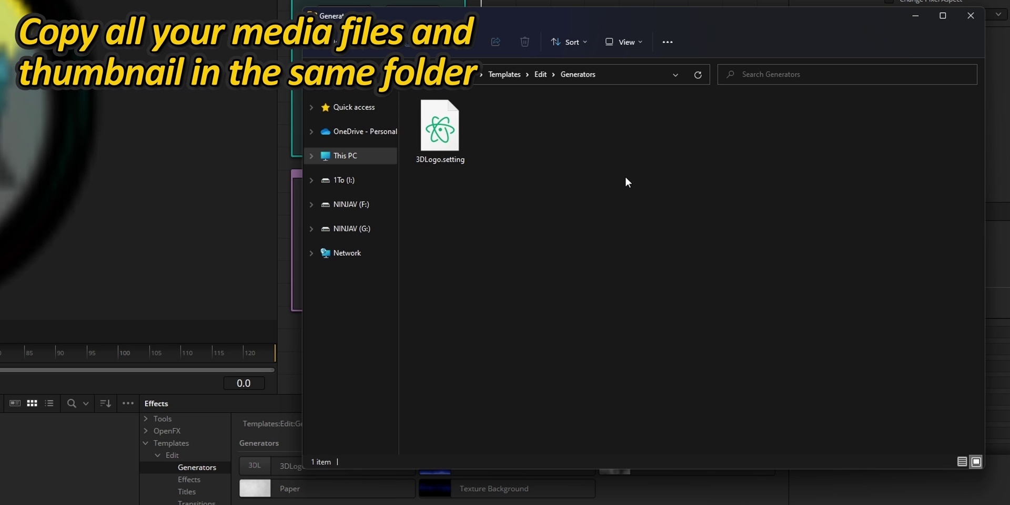
key("ctrl+v")
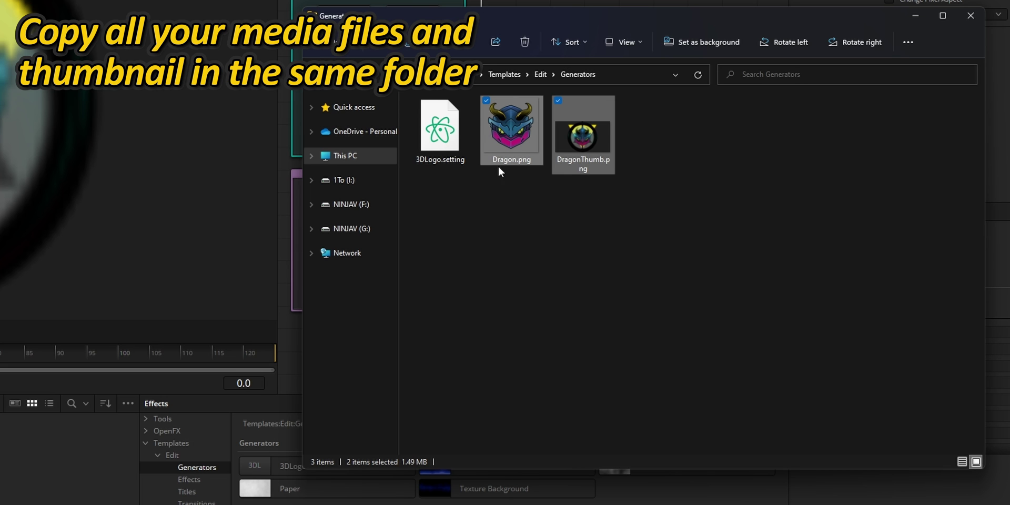
left_click(532, 186)
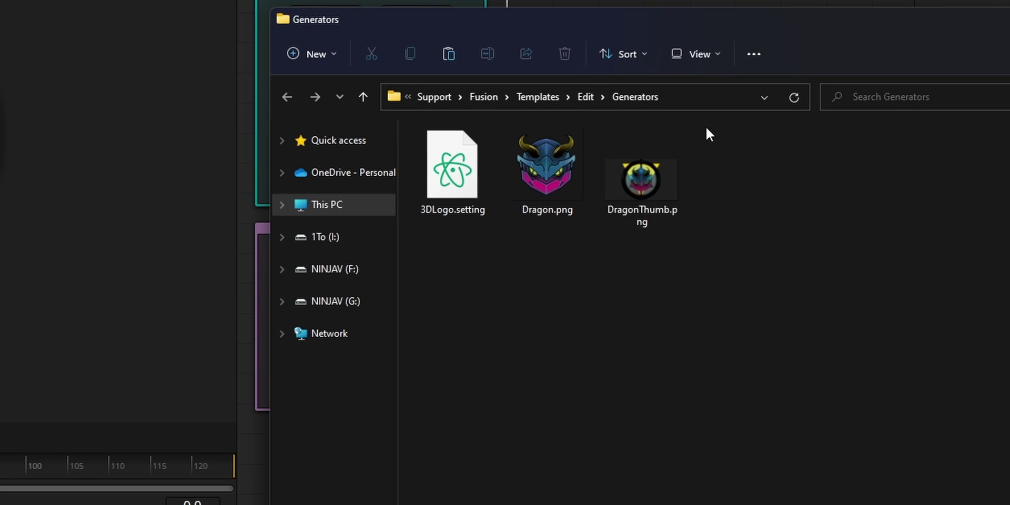
Step: Rename DragonThumb.png to 3DLogo.png using the template's name
left_click(436, 210)
left_click(436, 210)
key("ctrl+c")
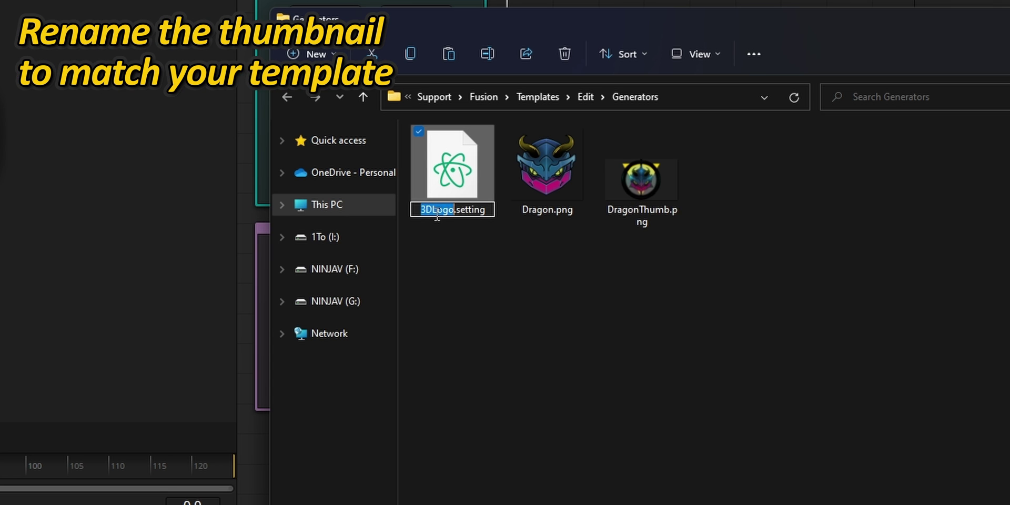
left_click(641, 217)
left_click(642, 212)
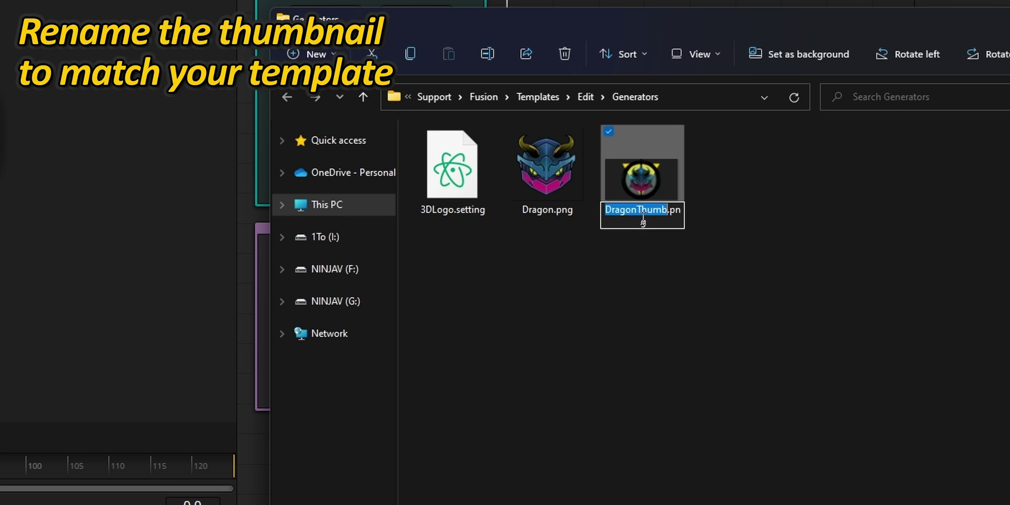
key("ctrl+v")
key("Return")
left_click(693, 262)
Step: Create an Assets subfolder and move Dragon.png into it
left_click(337, 55)
left_click(334, 90)
type("Assets")
left_click(471, 263)
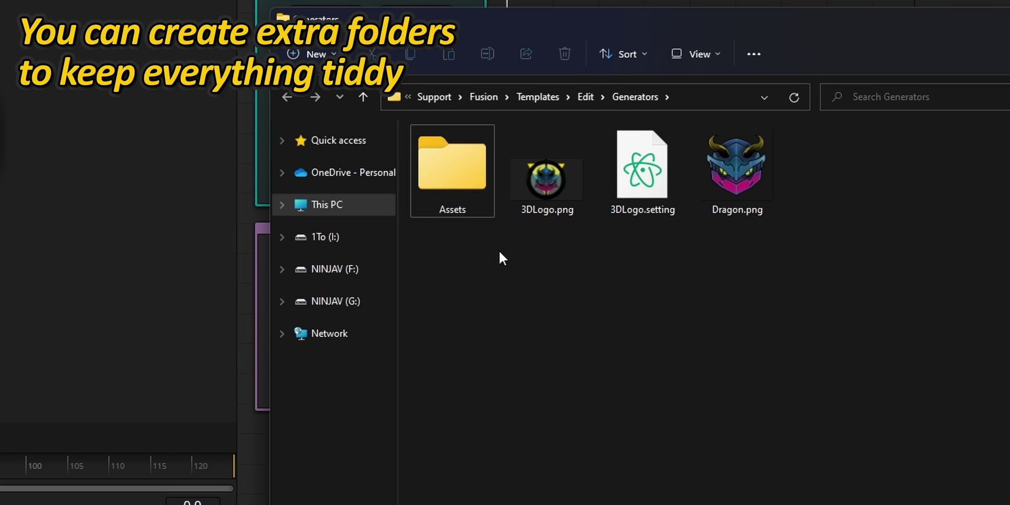
left_click_drag(723, 176, 450, 187)
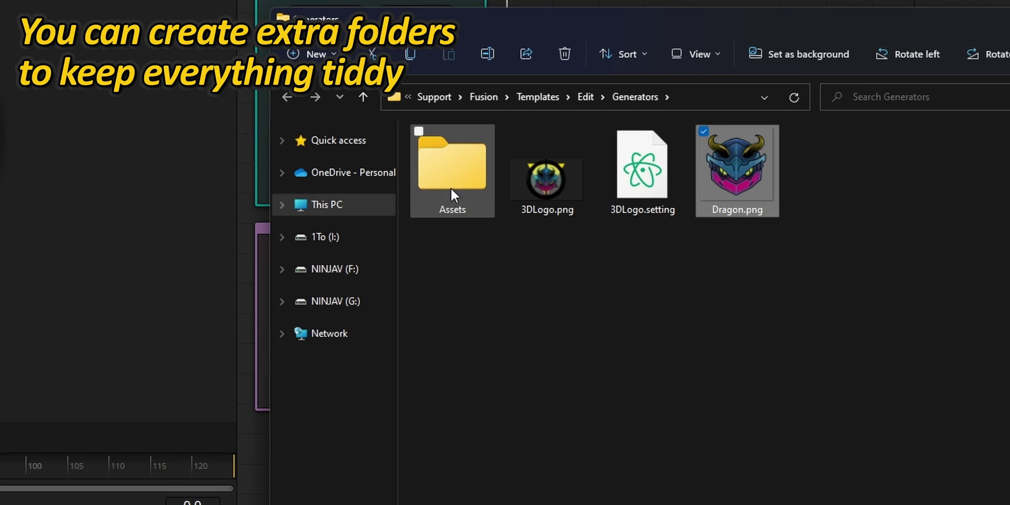
left_click(629, 179)
Step: Open 3DLogo.setting in Atom with Lua syntax highlighting
double_click(628, 179)
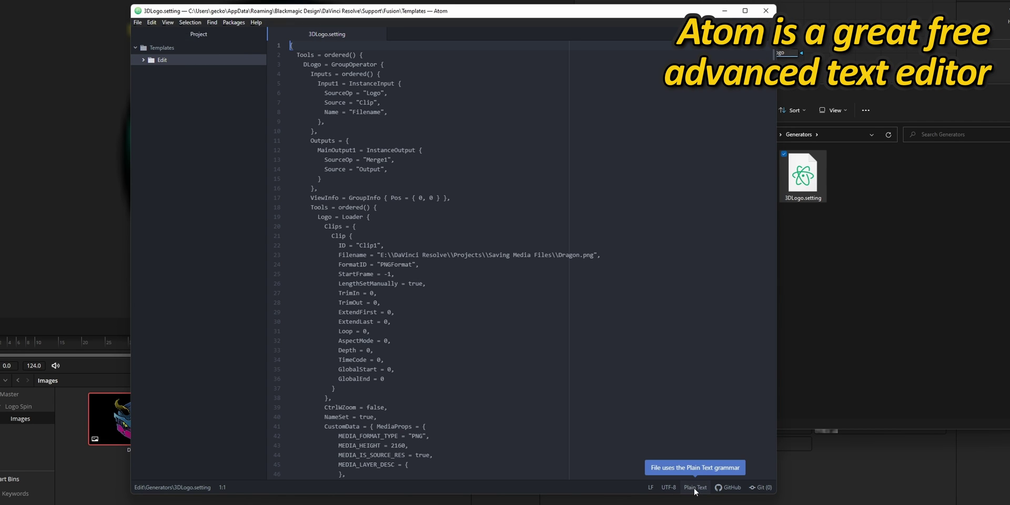
left_click(695, 487)
type("lu")
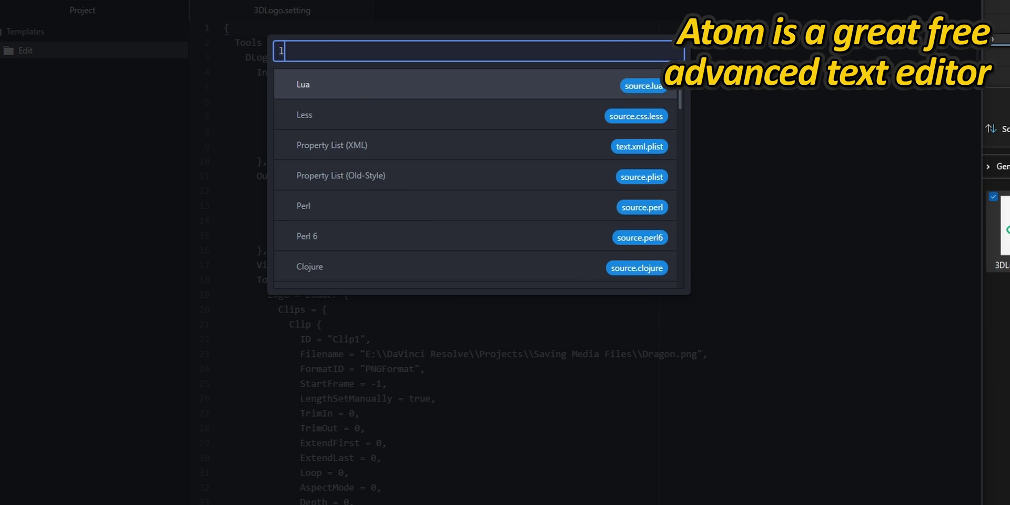
key("Return")
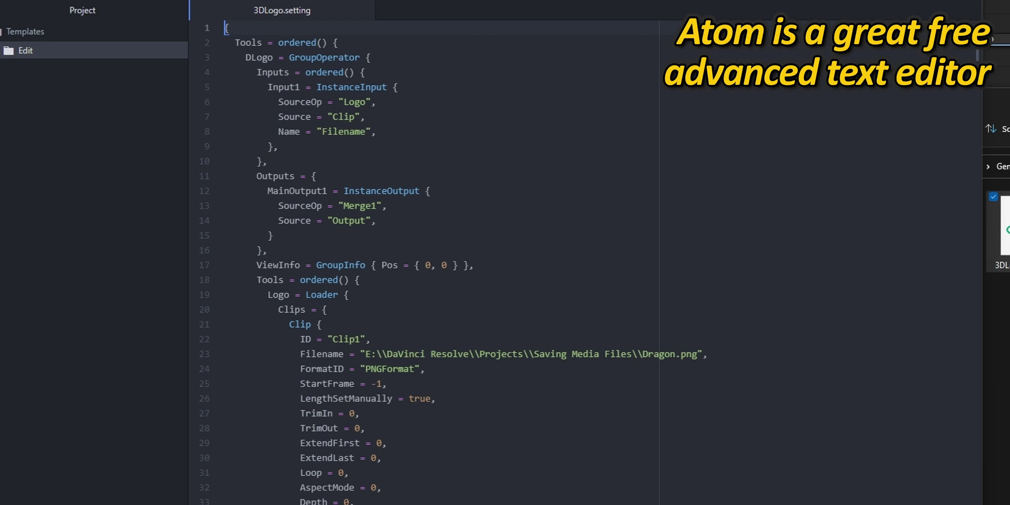
Step: Find the loader and replace its Filename folder path on line 23 with Setting:Assets
key("ctrl+f")
type("loader")
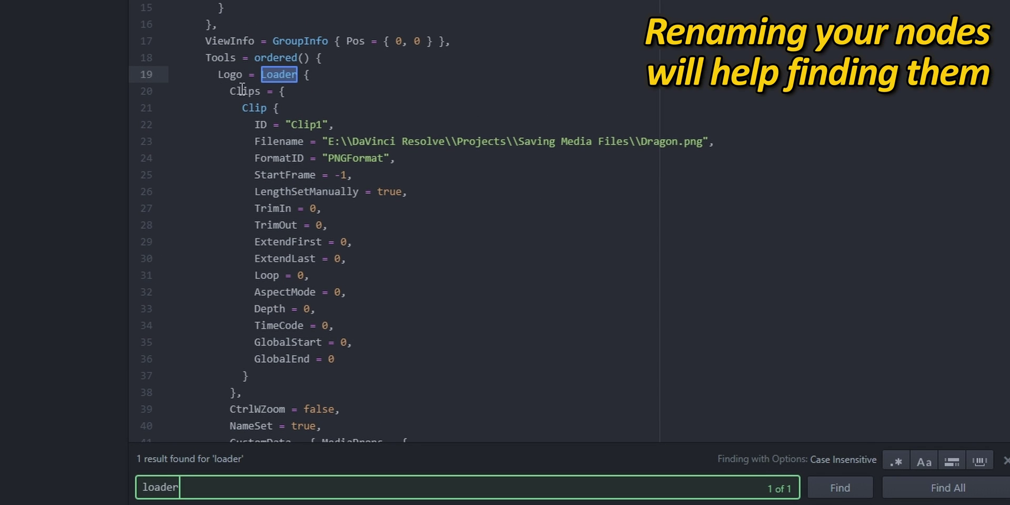
left_click(255, 142)
left_click_drag(641, 141, 334, 138)
type("Setting")
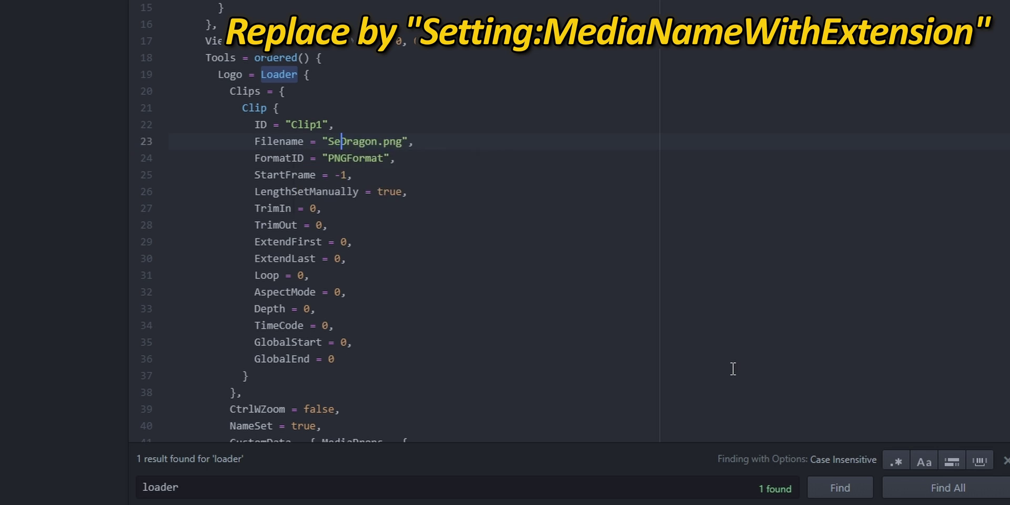
type(":")
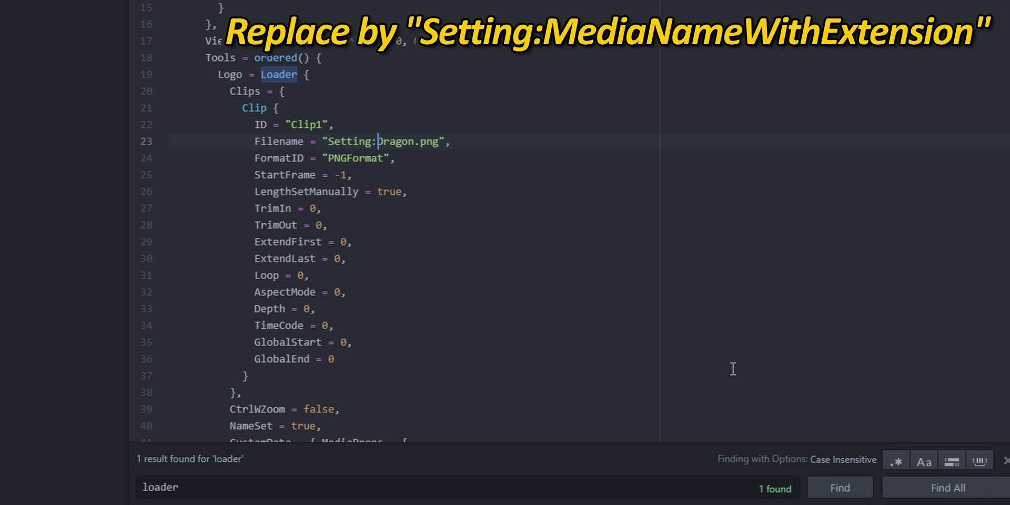
type("Assets/")
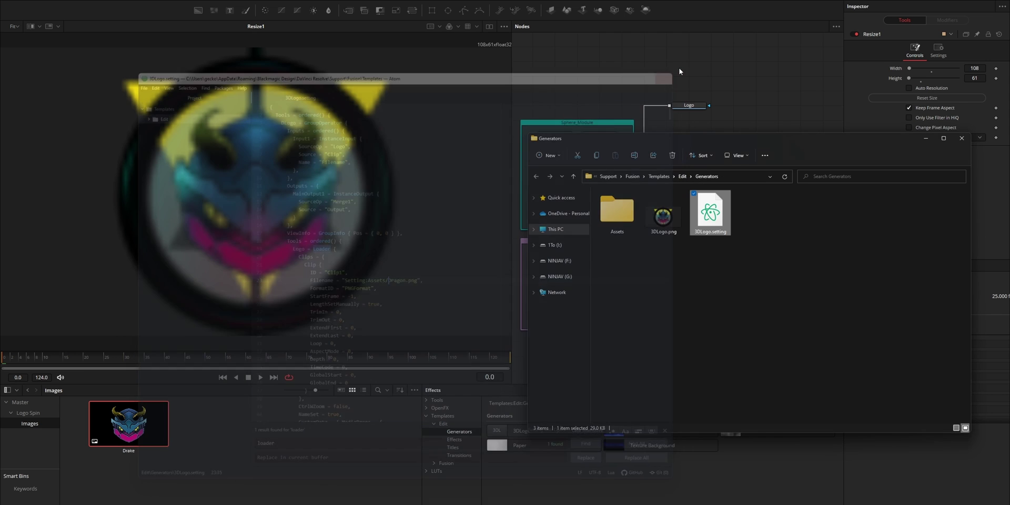
Step: Bring up the Fusion Templates folder containing Edit beside the empty Saving Media Files folder
left_click(676, 62)
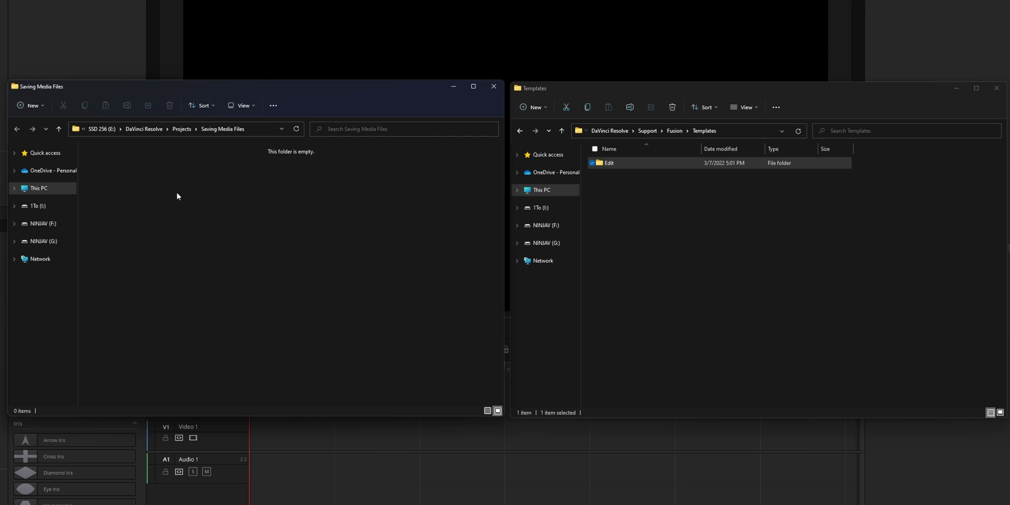
Step: Create a folder named Edit in Saving Media Files and open it
left_click(25, 107)
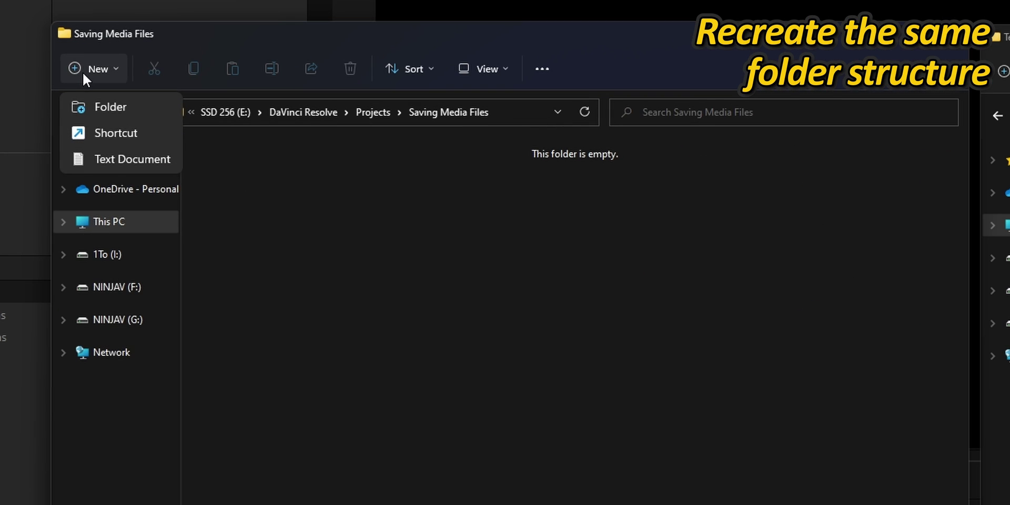
left_click(41, 124)
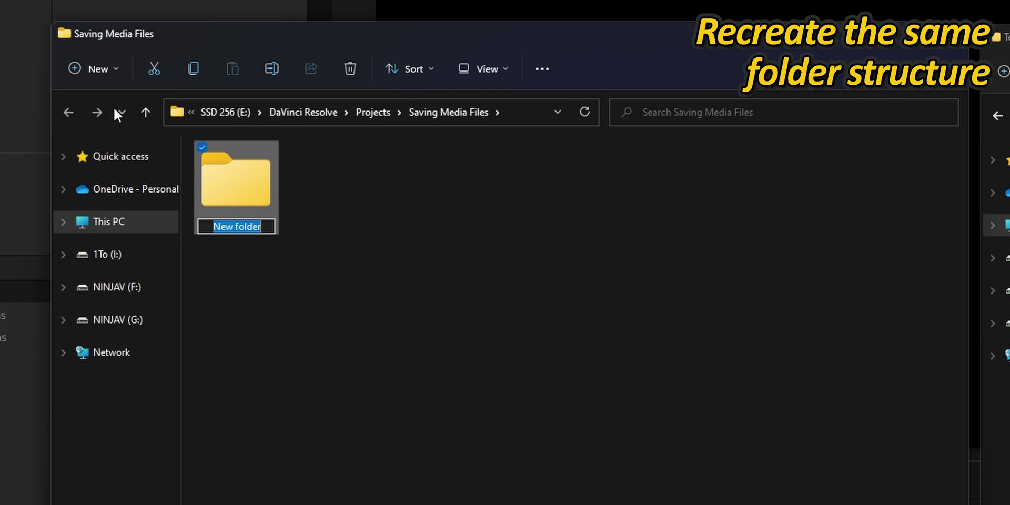
type("Edit")
key("Return")
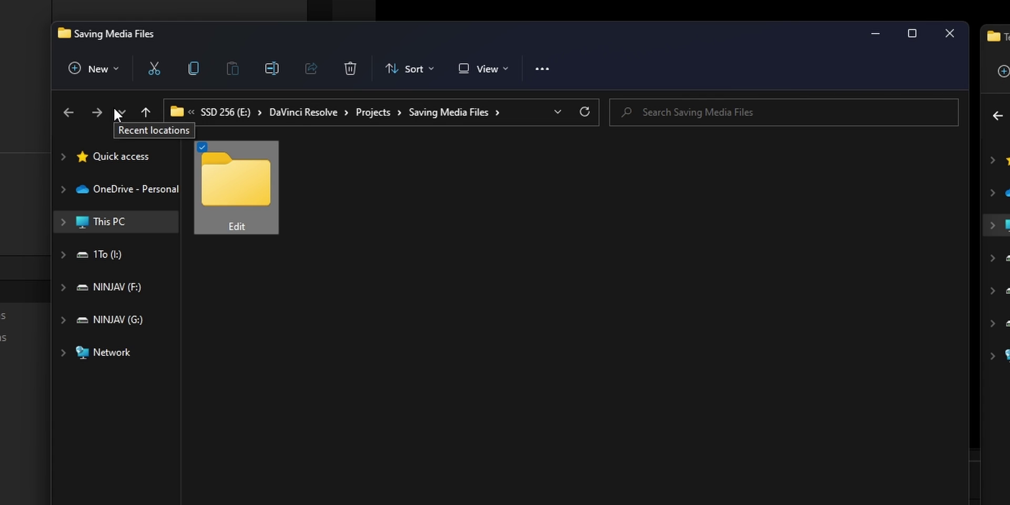
double_click(273, 182)
Step: Create a Generators folder inside Edit, then select the template files in the original Generators folder
left_click(96, 68)
left_click(117, 101)
type("Generators")
key("Return")
key("Return")
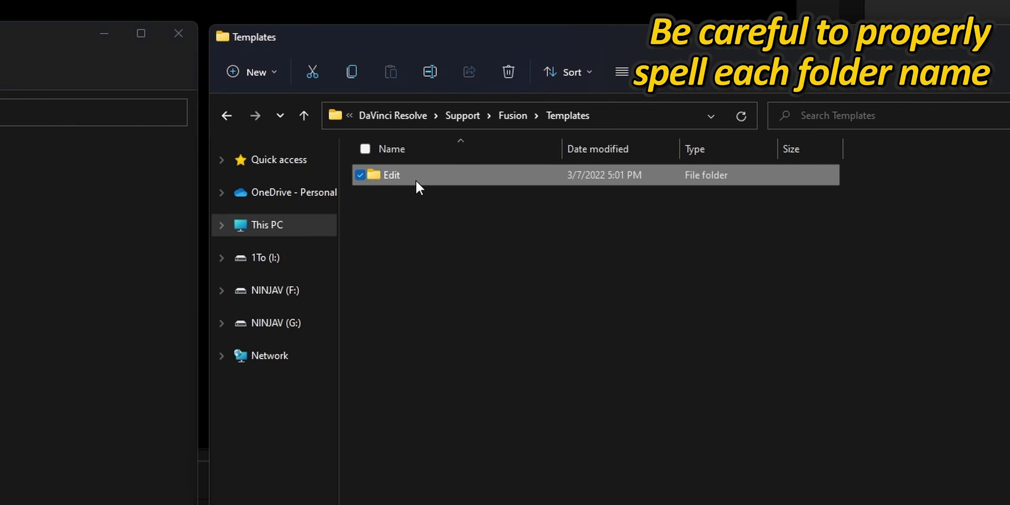
double_click(415, 180)
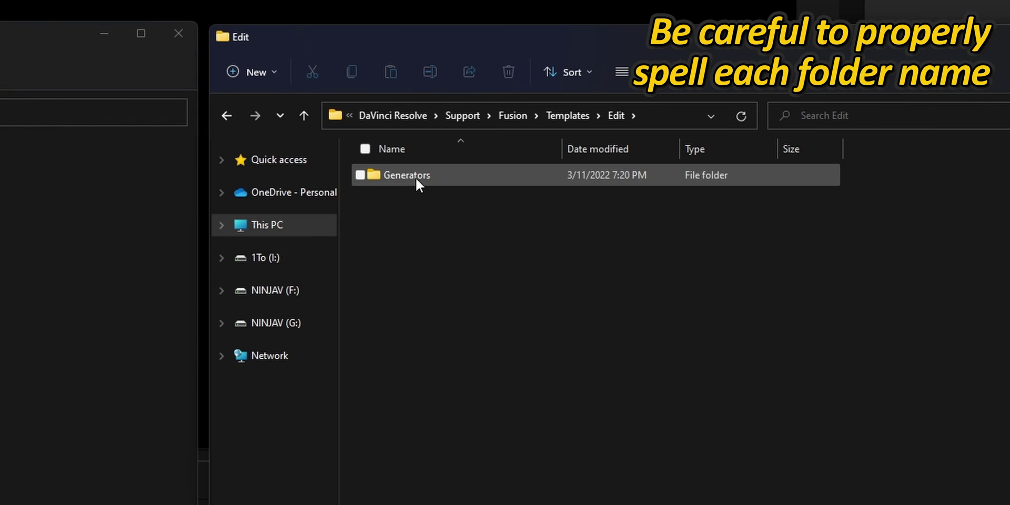
double_click(416, 179)
left_click_drag(471, 268, 357, 204)
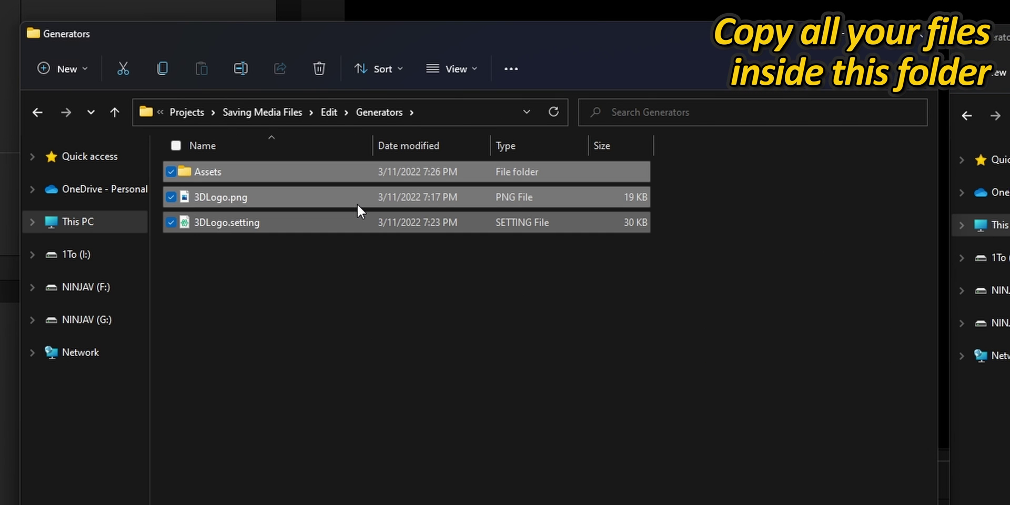
Step: Start a 7-Zip Add to archive of the Edit folder in Saving Media Files
left_click(279, 108)
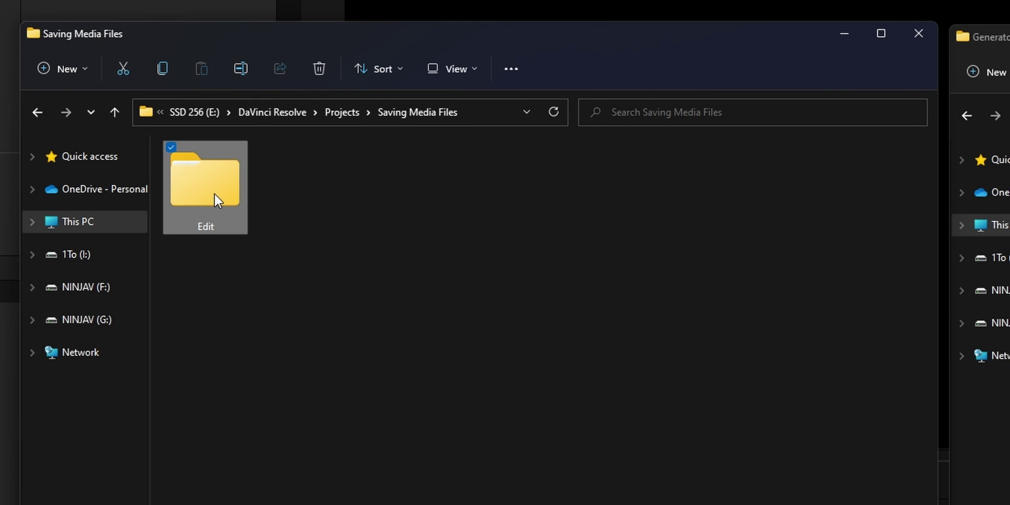
right_click(214, 193)
left_click(329, 471)
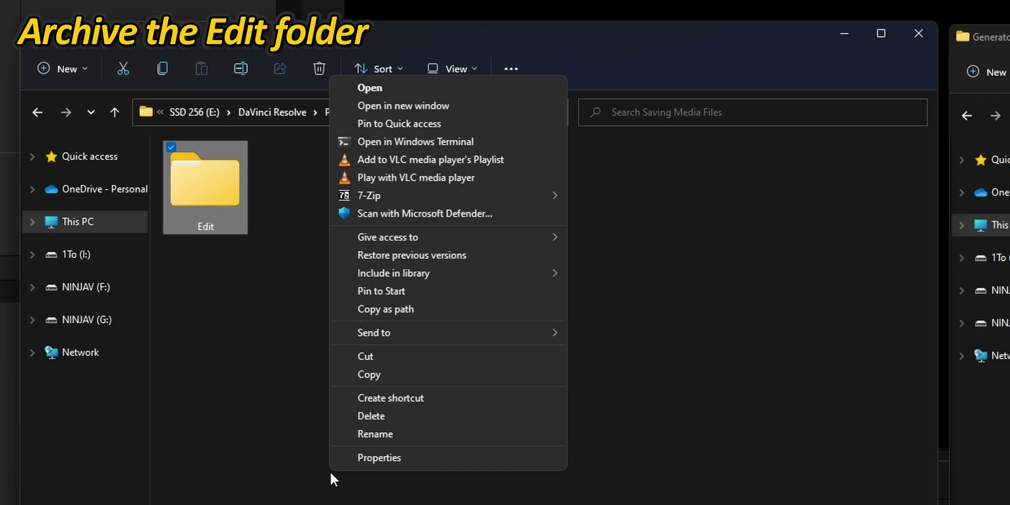
mouse_move(520, 189)
left_click(620, 198)
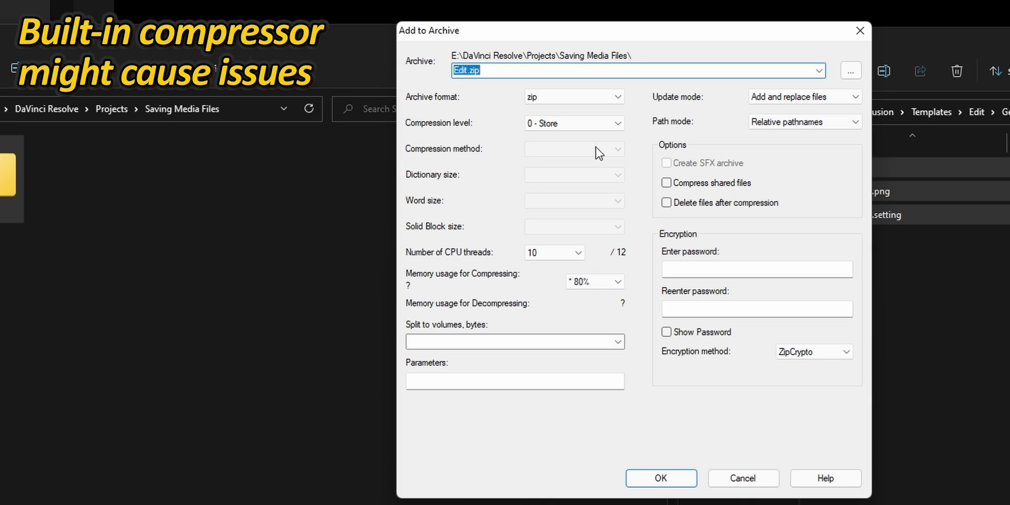
Step: Keep zip format, set compression to 0 - Store, and name the archive 3DLogo.drfx
left_click(619, 100)
left_click(619, 101)
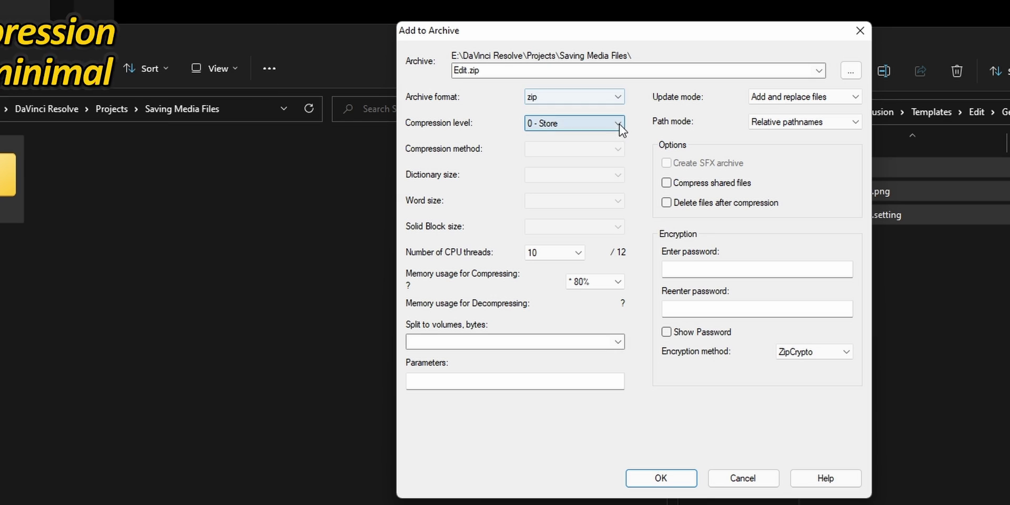
left_click(618, 123)
left_click(539, 137)
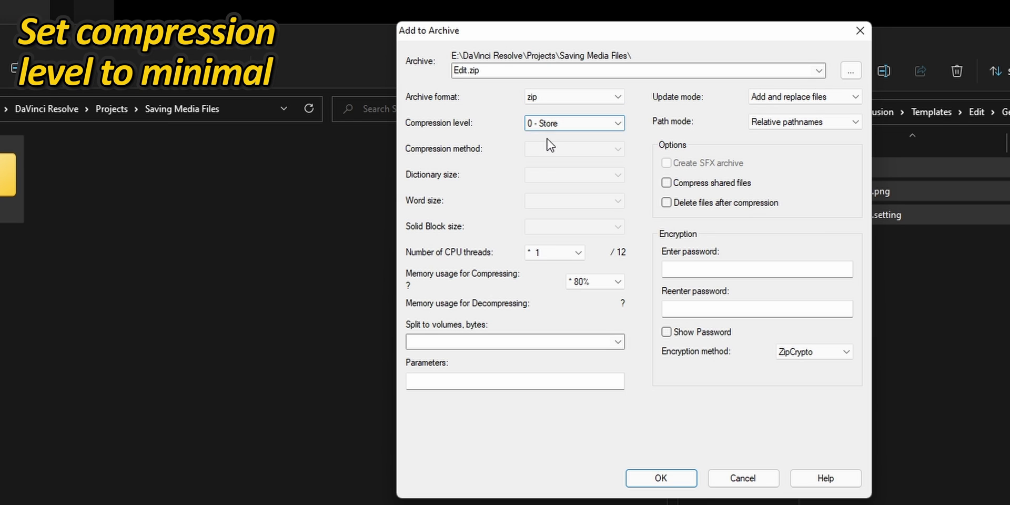
left_click(473, 70)
key("ctrl+a")
type("3DLo")
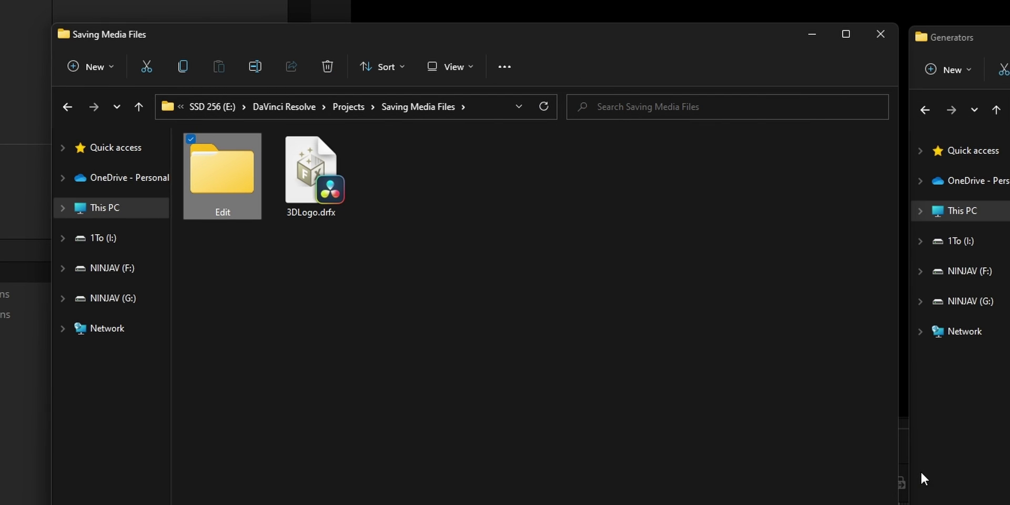
Step: Select all items in the Templates\Edit\Generators window and delete them
left_click(762, 456)
key("ctrl+a")
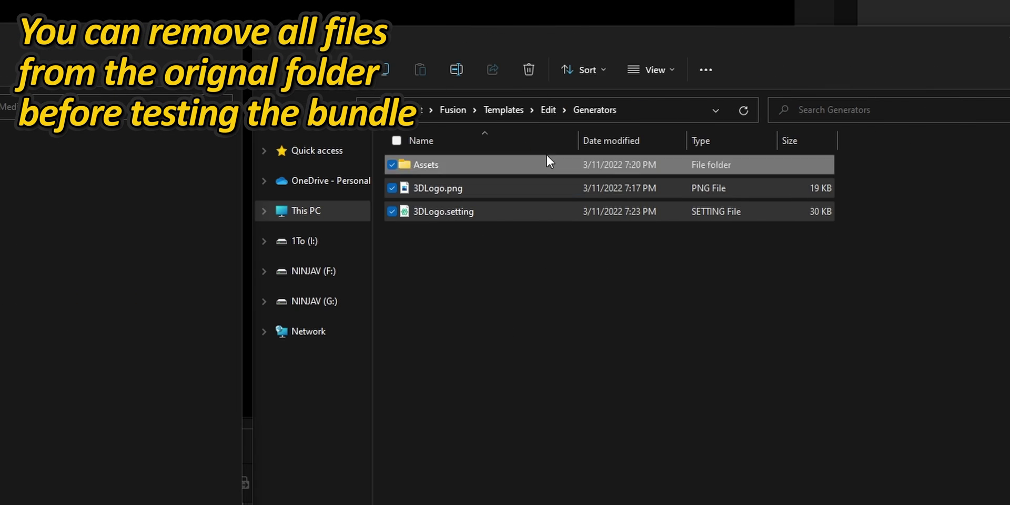
left_click(569, 35)
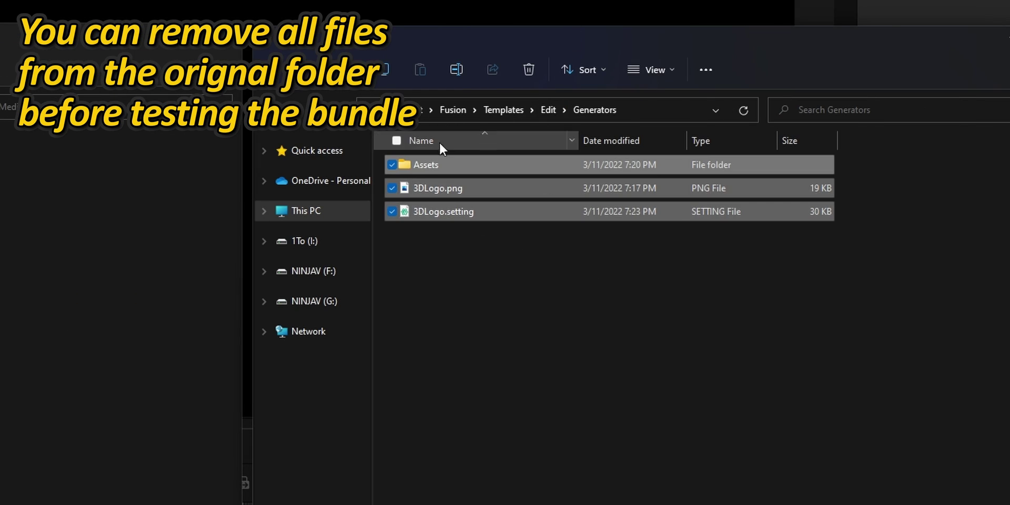
left_click(527, 74)
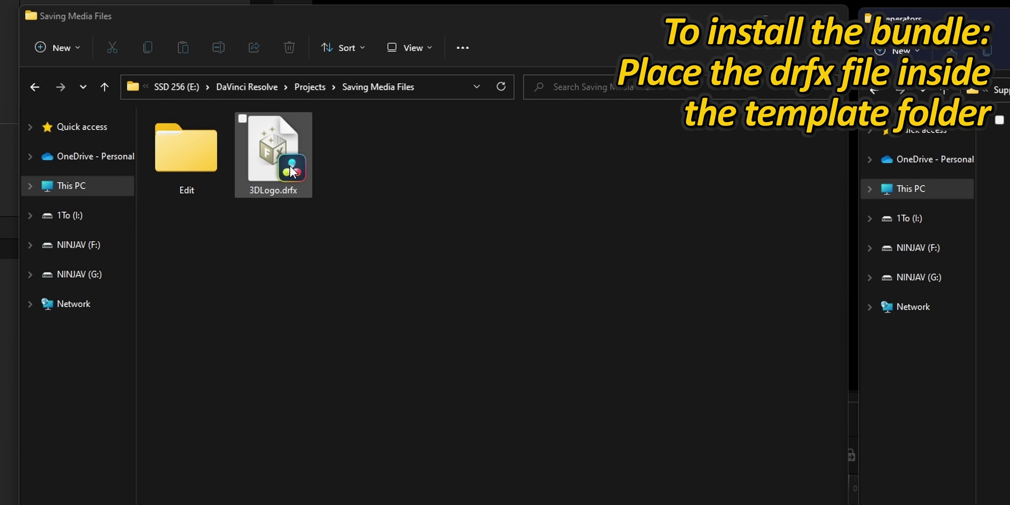
Step: Install the 3DLogo.drfx bundle and place the 3DLogo generator at the start of V1, previewing playback
double_click(291, 173)
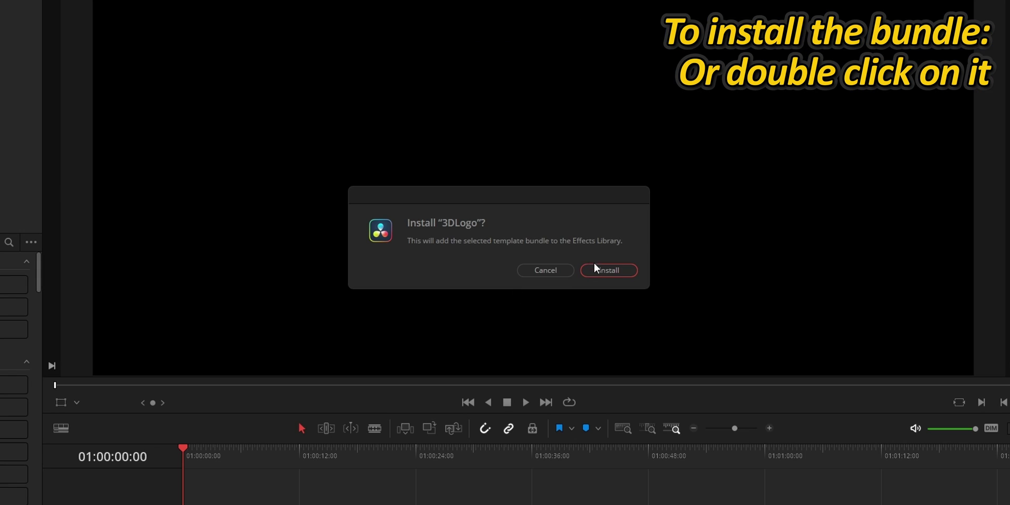
left_click(594, 269)
left_click(47, 167)
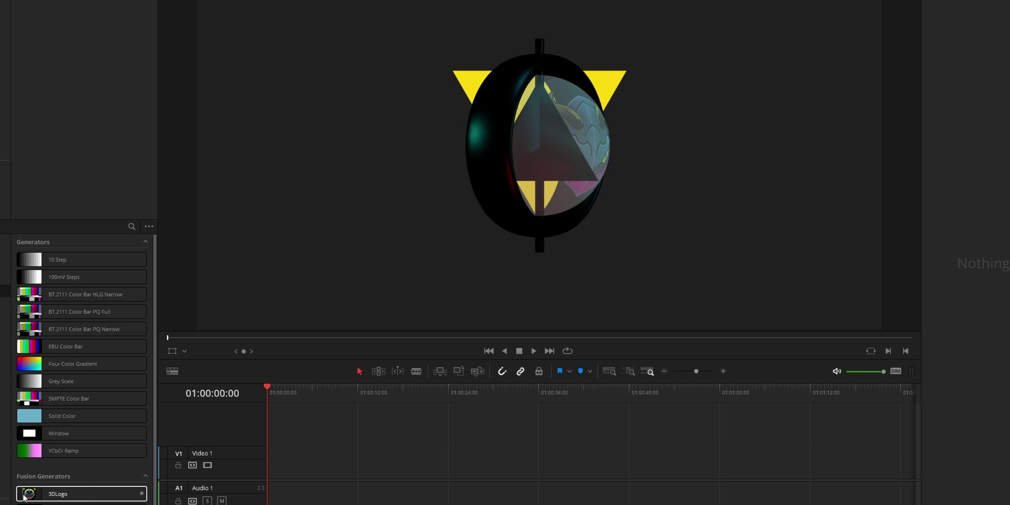
left_click_drag(90, 493, 272, 470)
key("space")
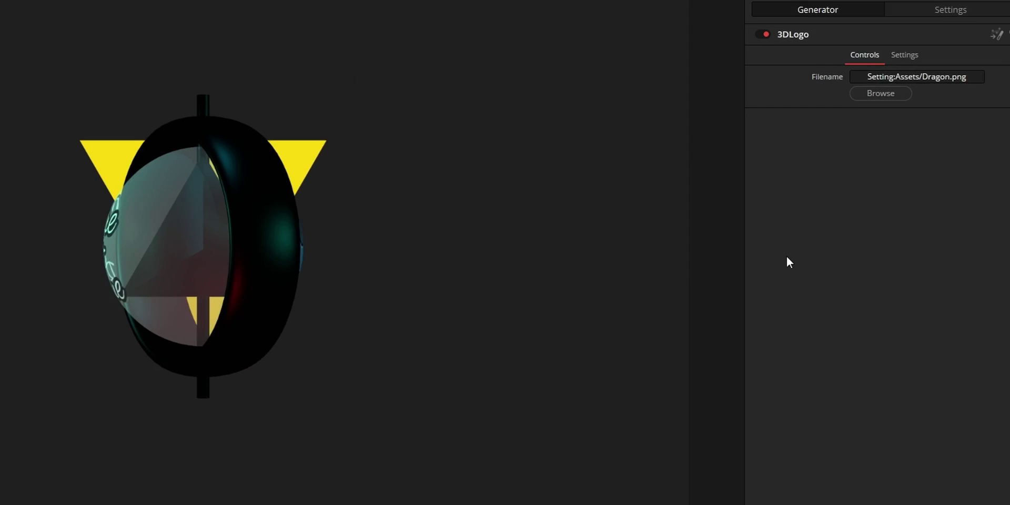
Step: Load a different logo PNG into the generator through the Inspector's Browse
left_click(881, 96)
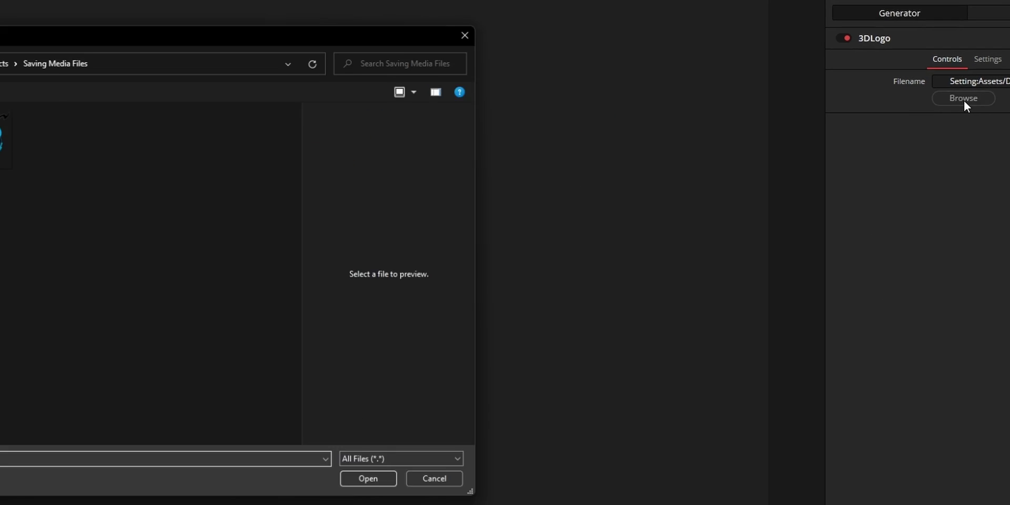
left_click(247, 149)
double_click(248, 150)
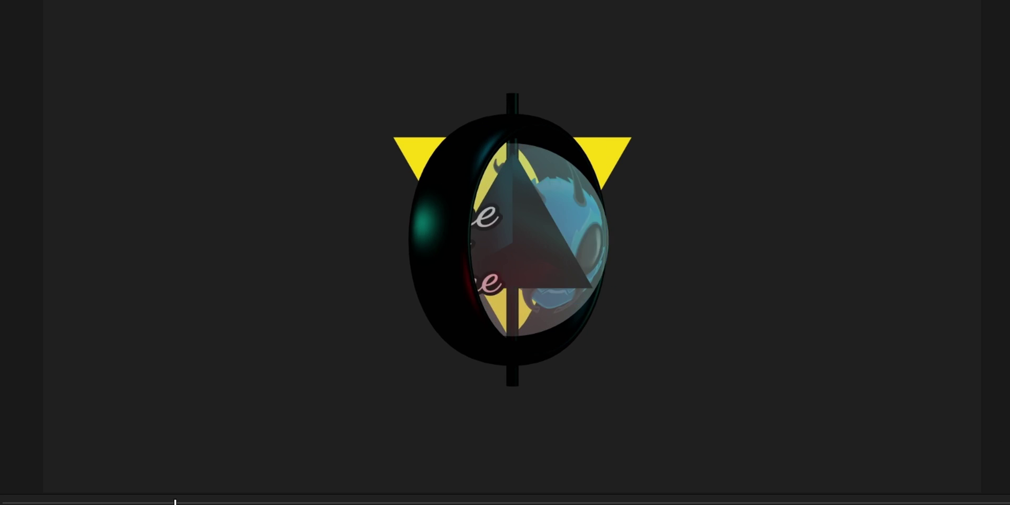